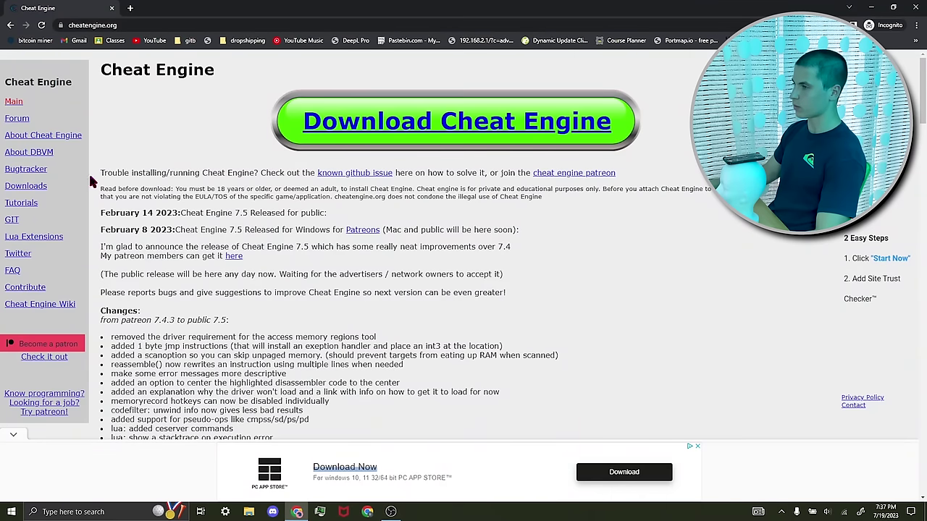
- Download the Cheat Engine 7.5 installer from the site's downloads page and save it to the Desktop as CheatEngine75.exe
left_click(34, 187)
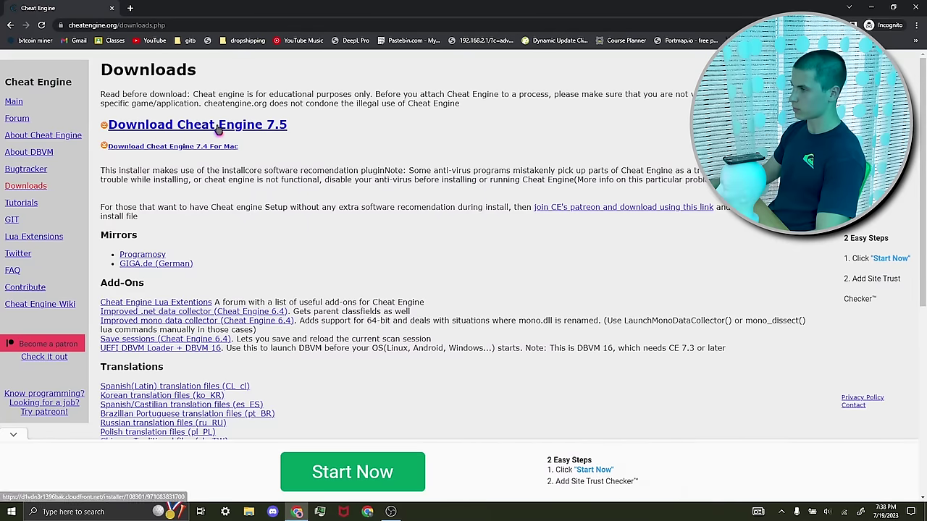
left_click(217, 127)
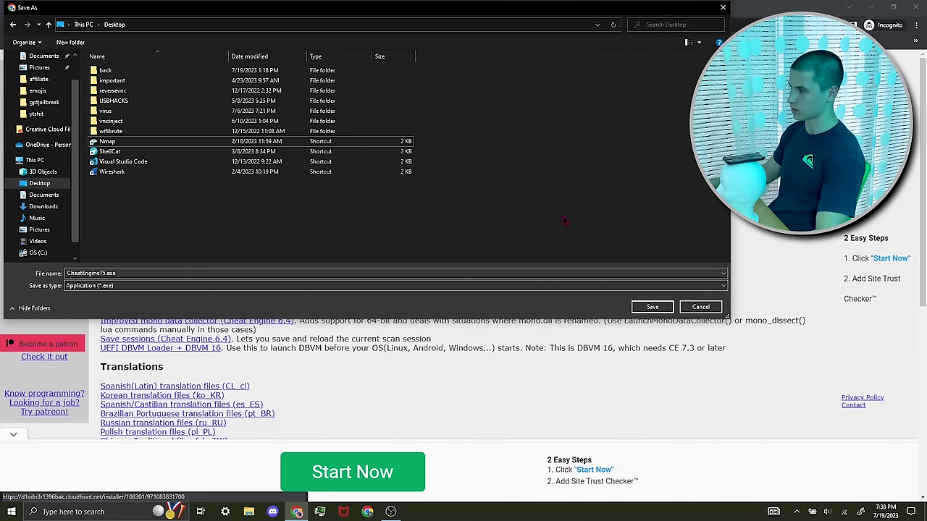
key("Return")
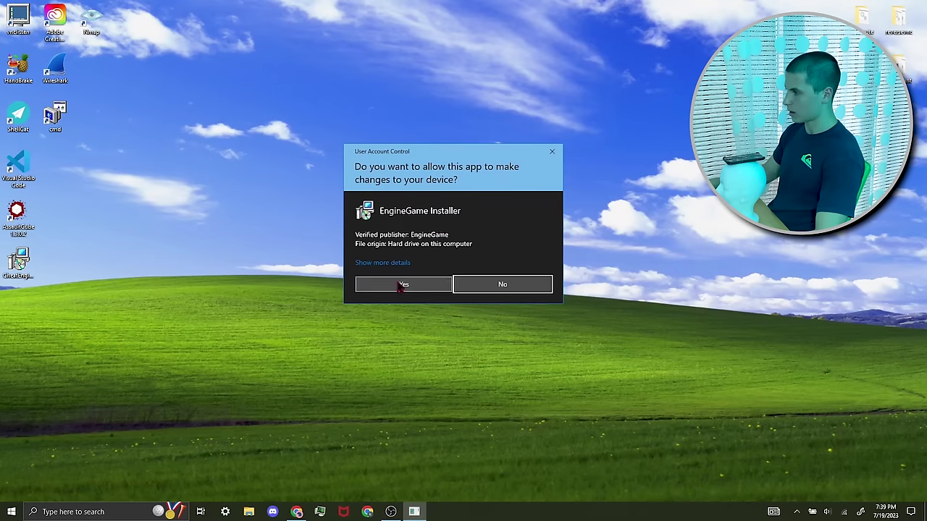
- Allow the installer to make changes, choose English as the setup language, and continue past the opening setup page
left_click(400, 284)
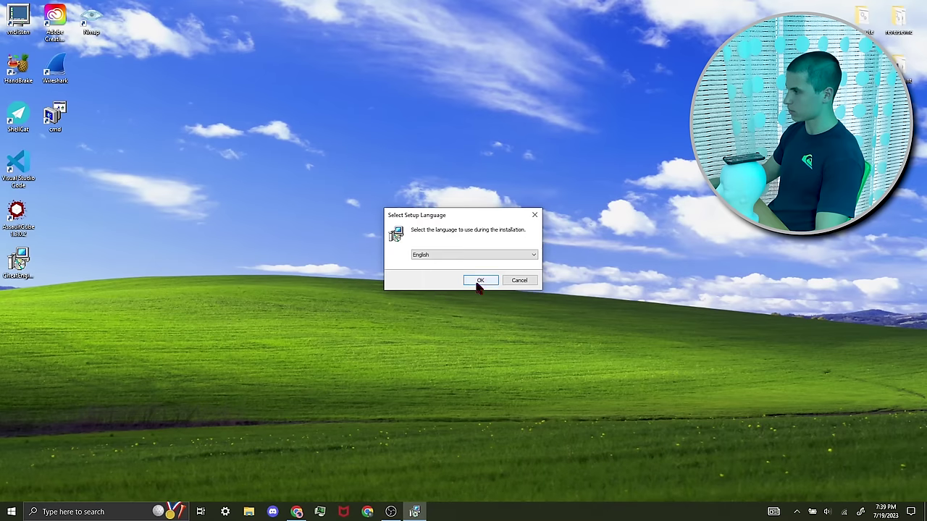
left_click(479, 281)
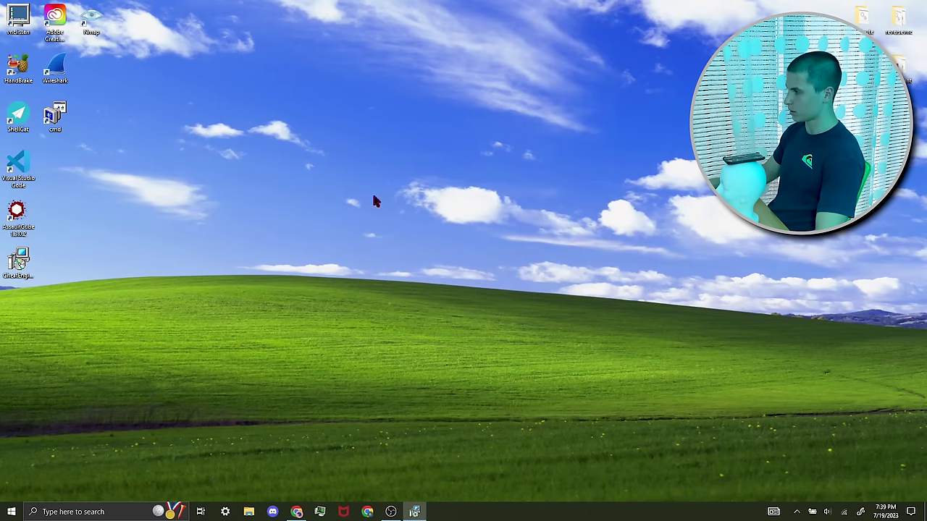
left_click(556, 343)
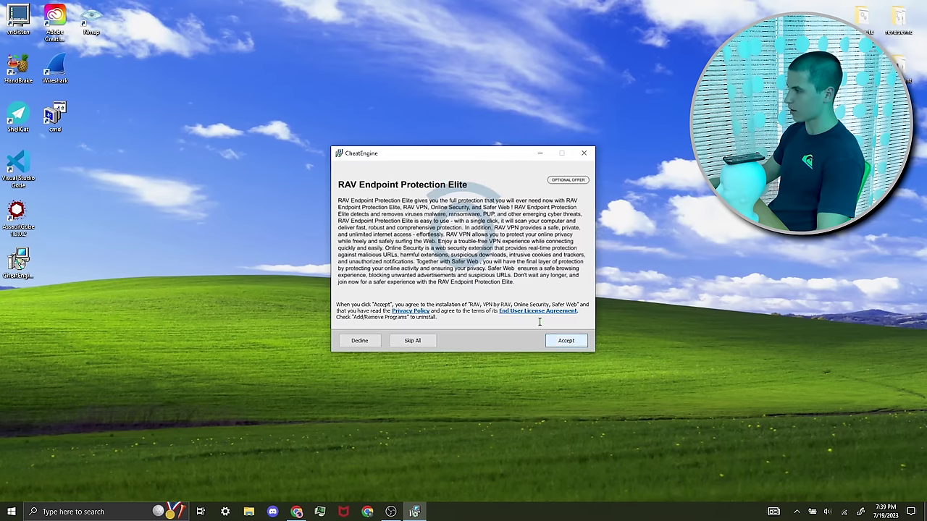
- Decline the RAV Endpoint Protection Elite and AVG Secure Browser offers, then finish the installation with the application set to launch on exit
left_click_drag(433, 159, 392, 131)
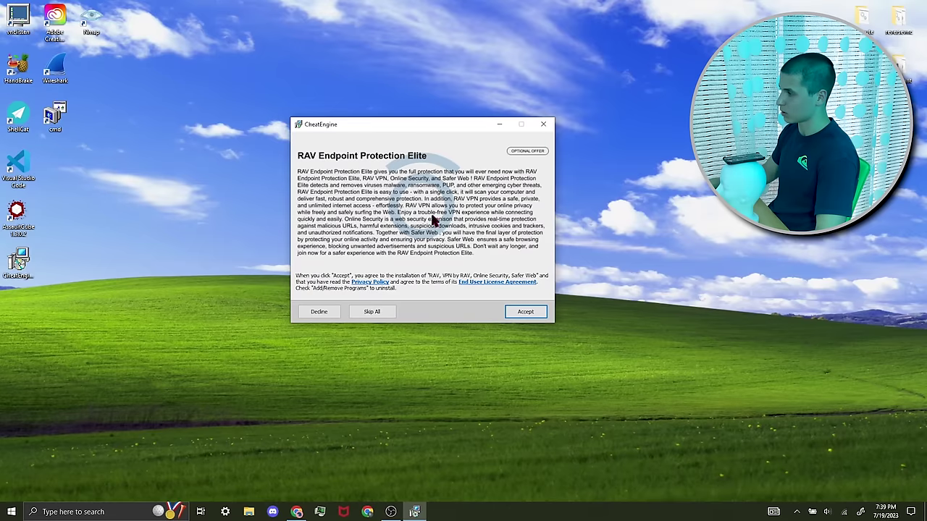
left_click(327, 313)
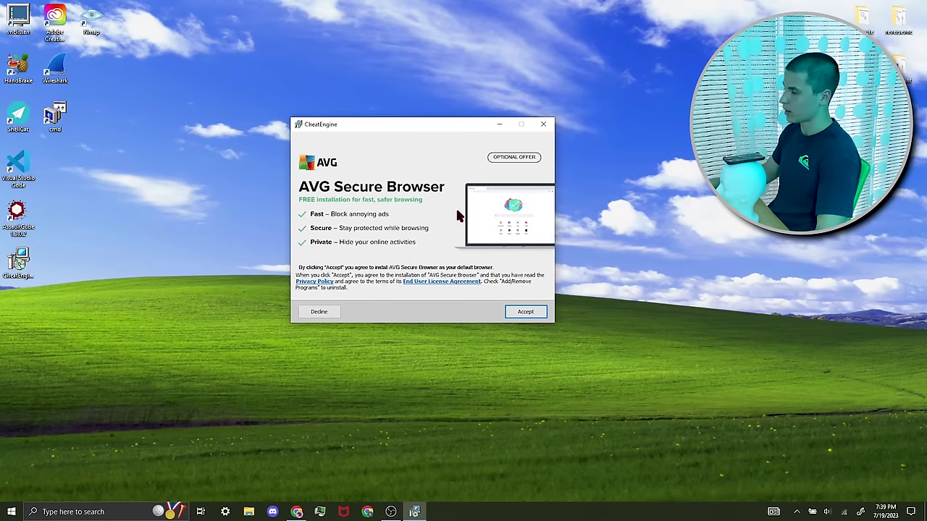
left_click(323, 312)
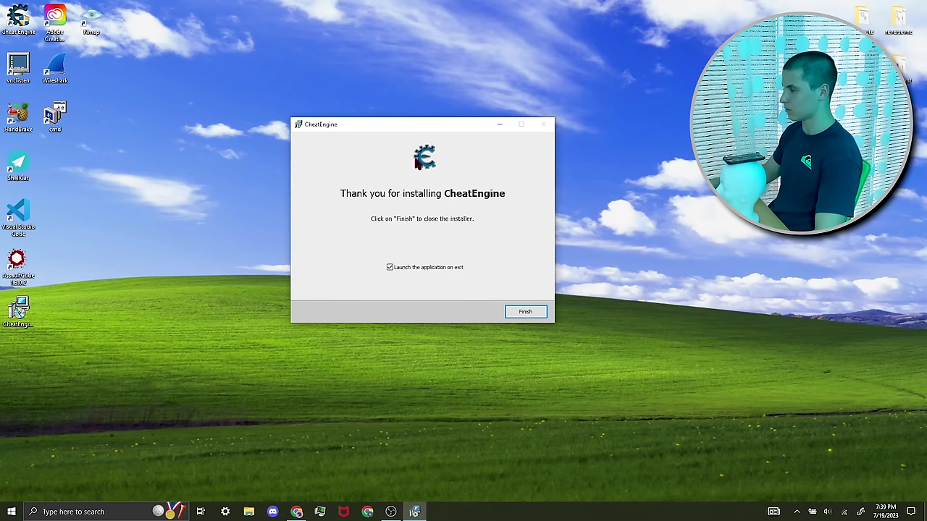
left_click(526, 311)
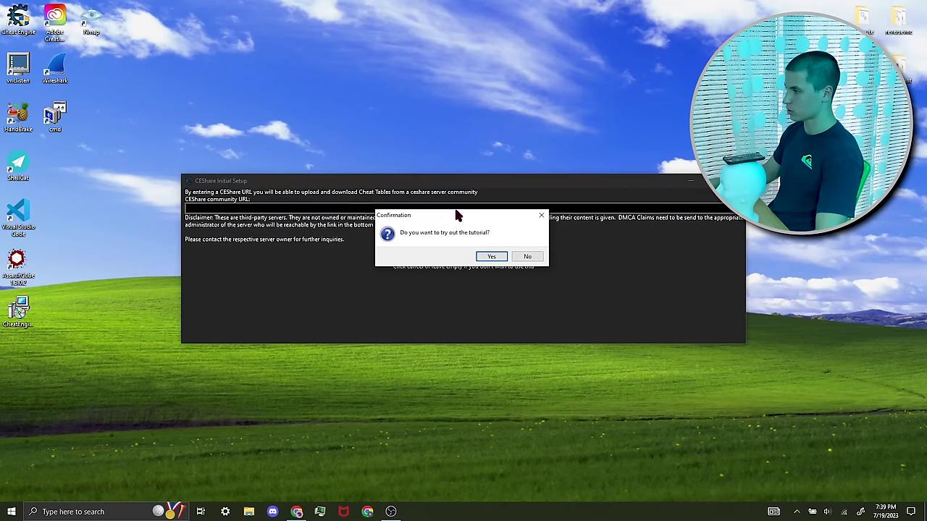
- Dismiss the tutorial prompt and the CEShare initial setup, and move the Cheat Engine window to the desktop's upper-left area
left_click_drag(456, 212, 404, 184)
left_click(472, 227)
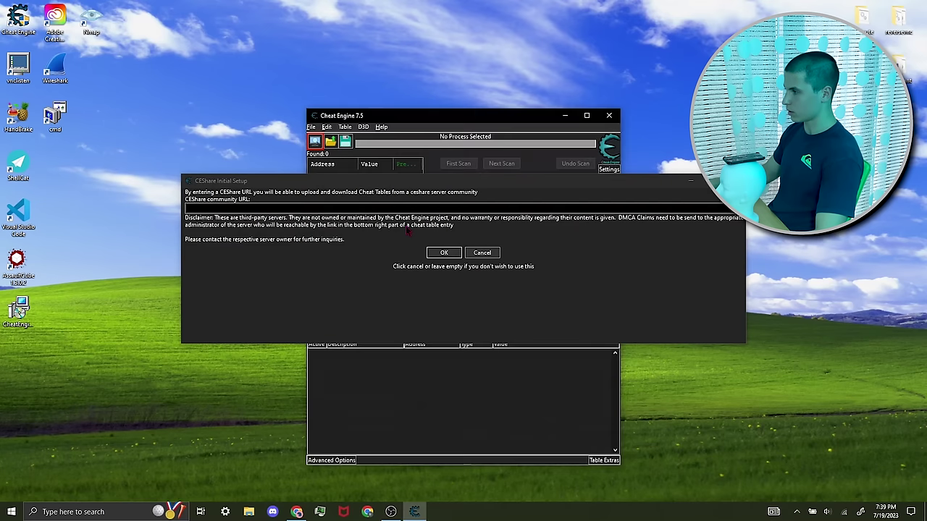
left_click_drag(573, 184, 373, 208)
left_click(535, 202)
left_click_drag(497, 117, 257, 67)
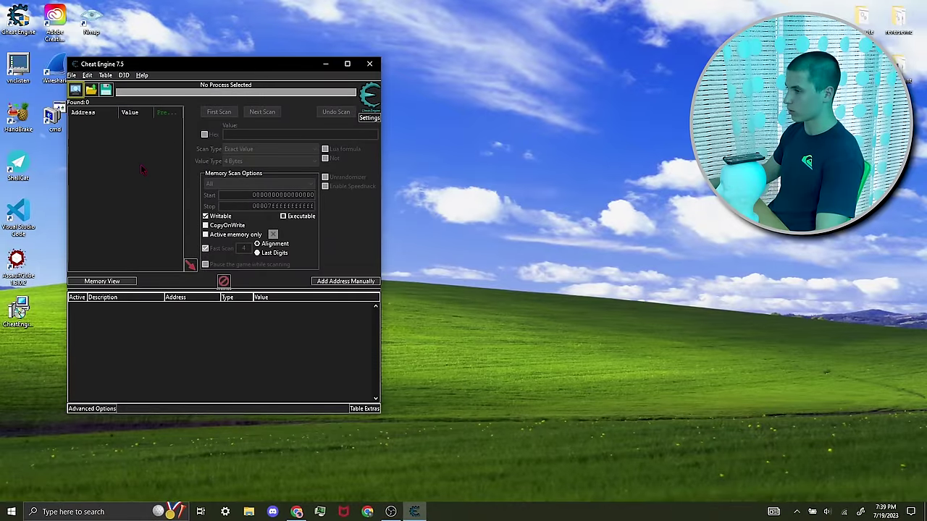
- Launch AssaultCube, try moving in the game, and switch back to Cheat Engine
double_click(19, 268)
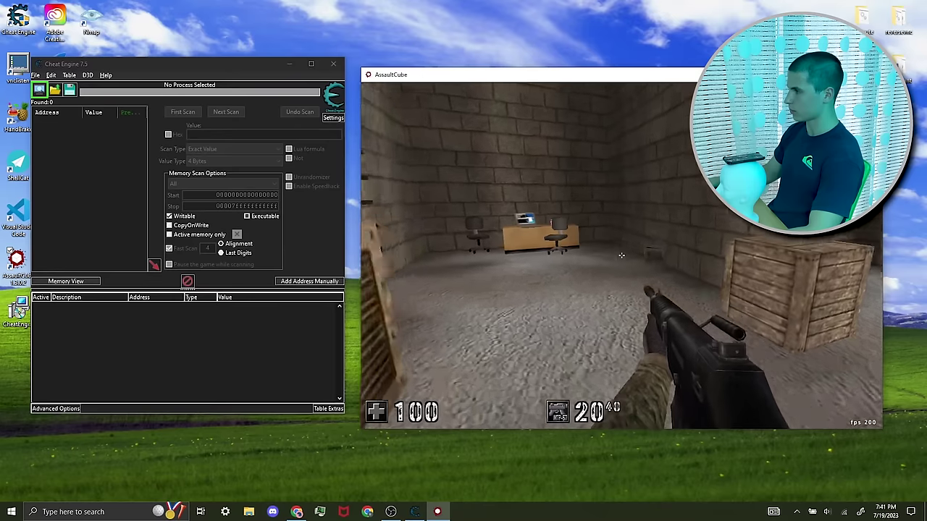
key("w")
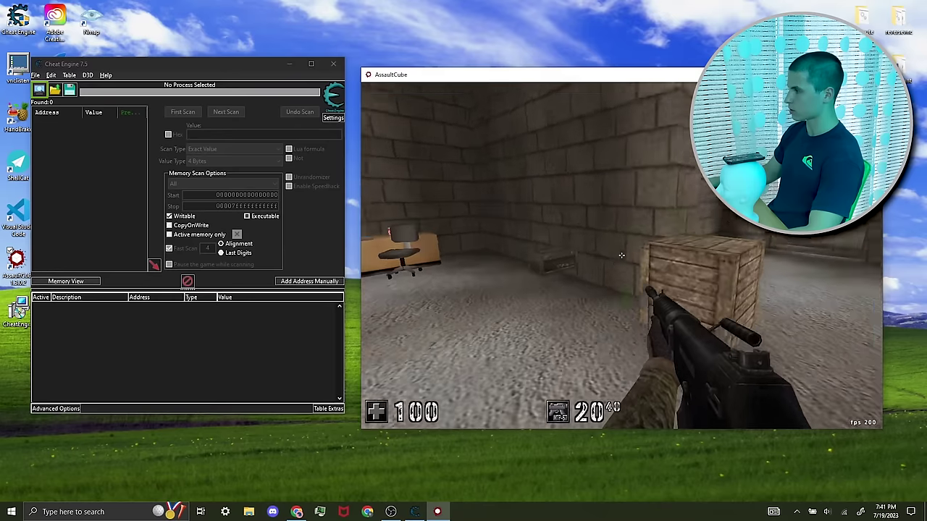
key("alt")
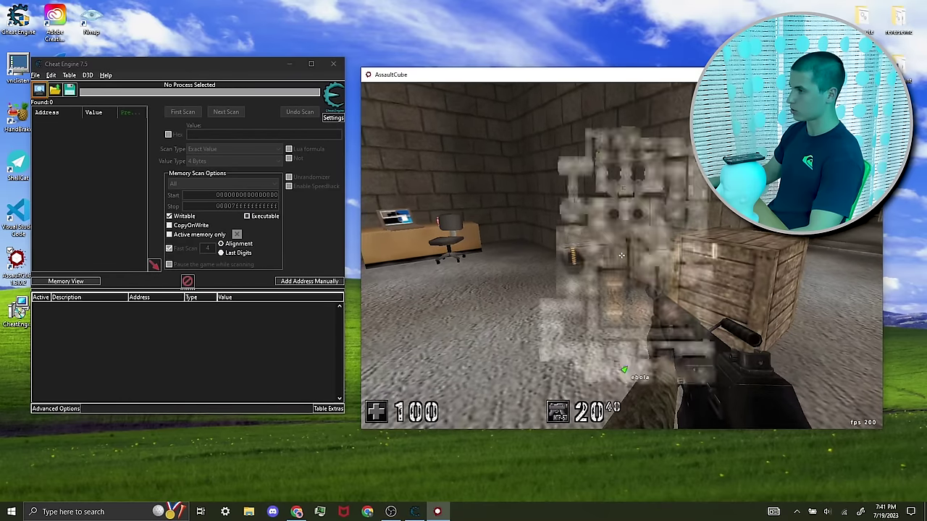
key("alt+Tab")
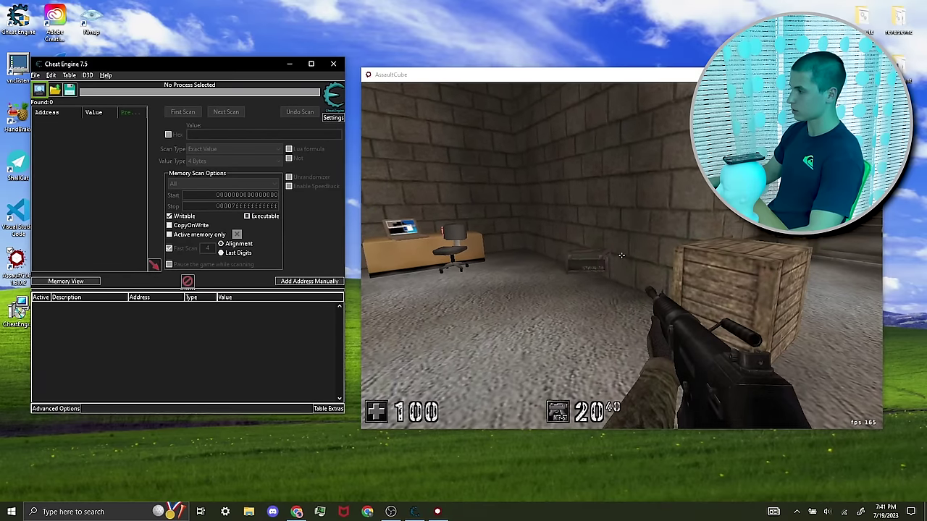
- Open the AssaultCube process in Cheat Engine from the list of running windows
left_click_drag(108, 65, 103, 65)
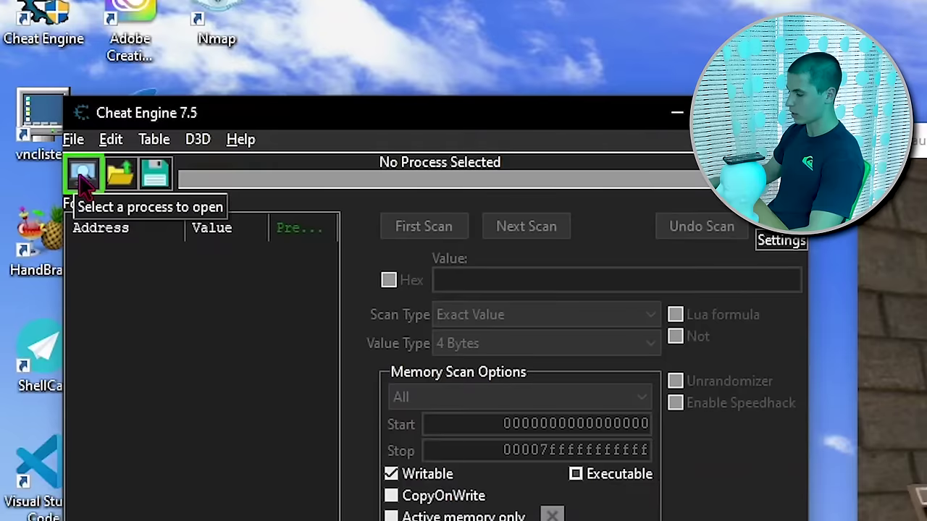
left_click(34, 89)
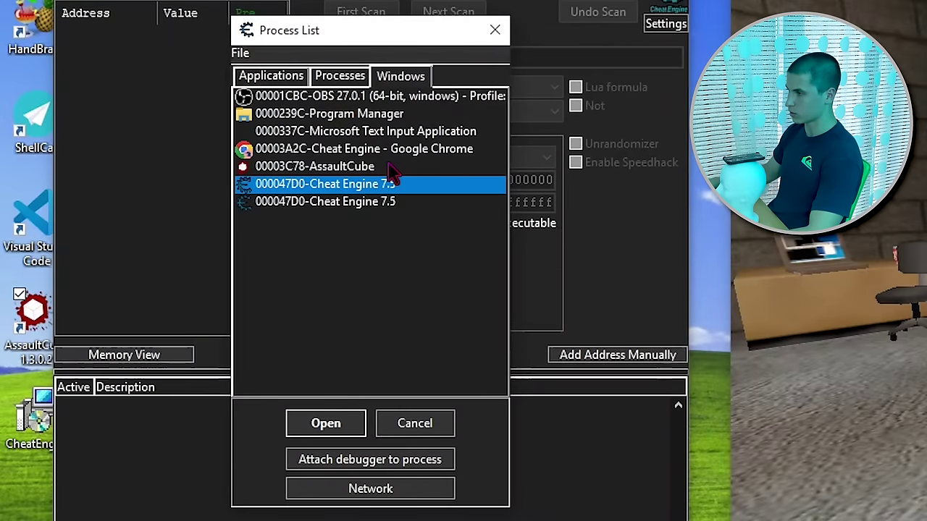
left_click(389, 167)
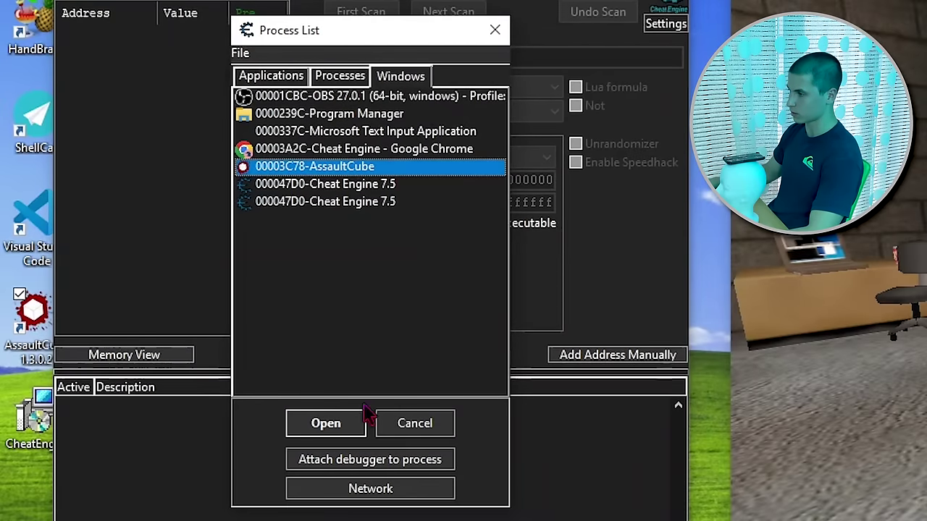
left_click(345, 425)
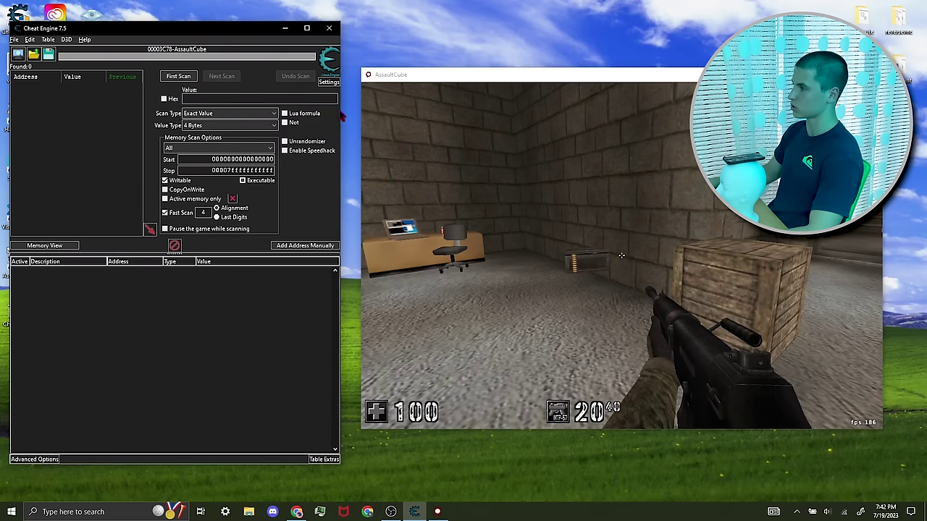
- Check the rifle's ammo in AssaultCube, then run a first scan for the exact 4-byte value 20 and browse the results
left_click_drag(373, 68, 373, 57)
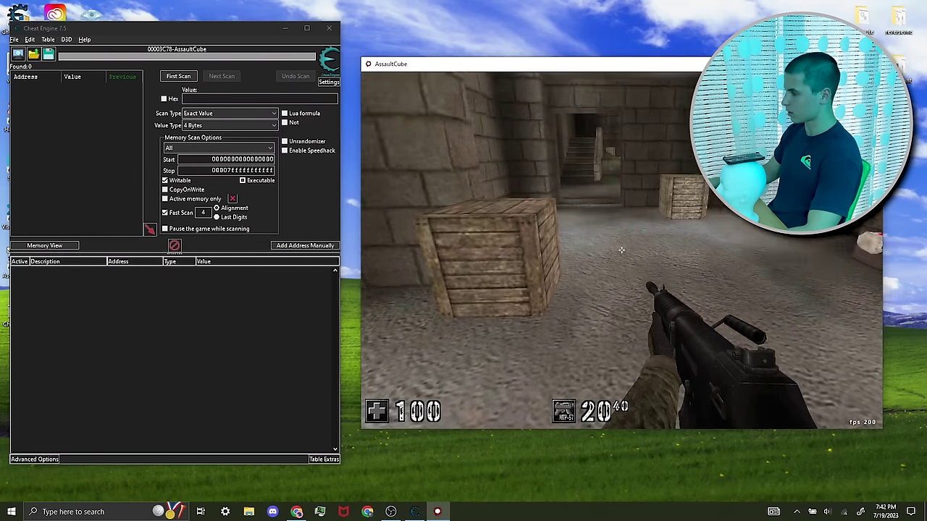
key("w")
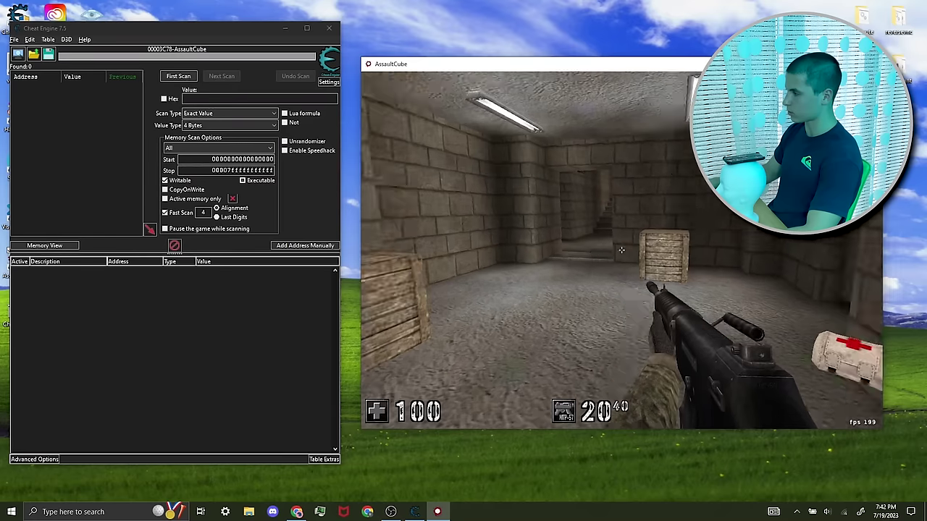
key("alt+Tab")
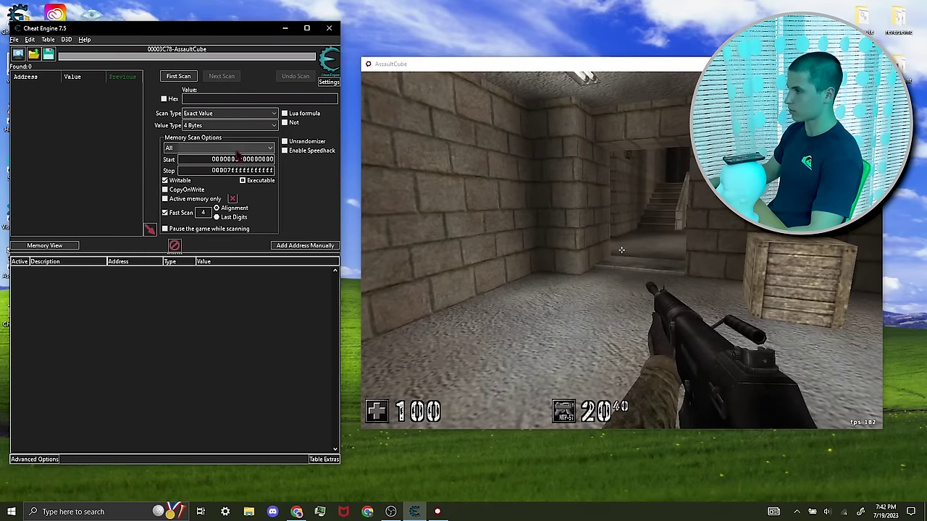
left_click(226, 99)
type("20")
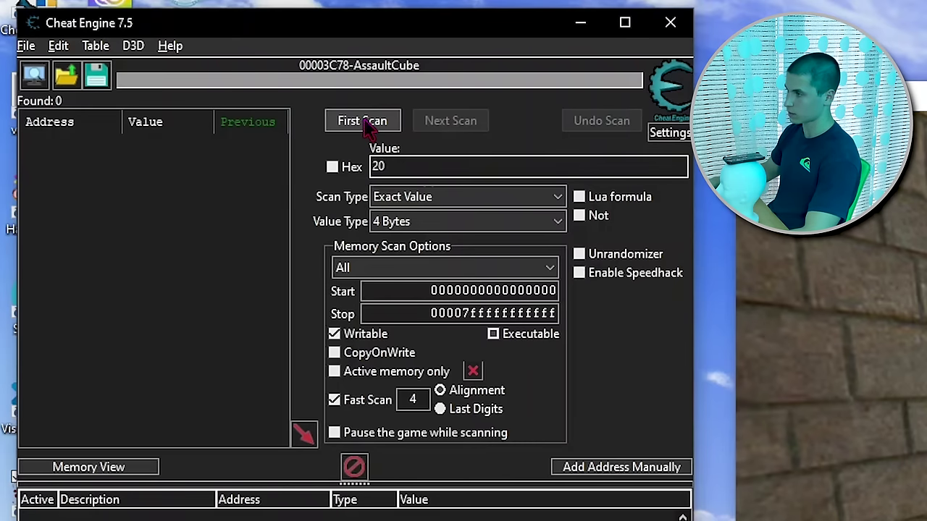
left_click(366, 123)
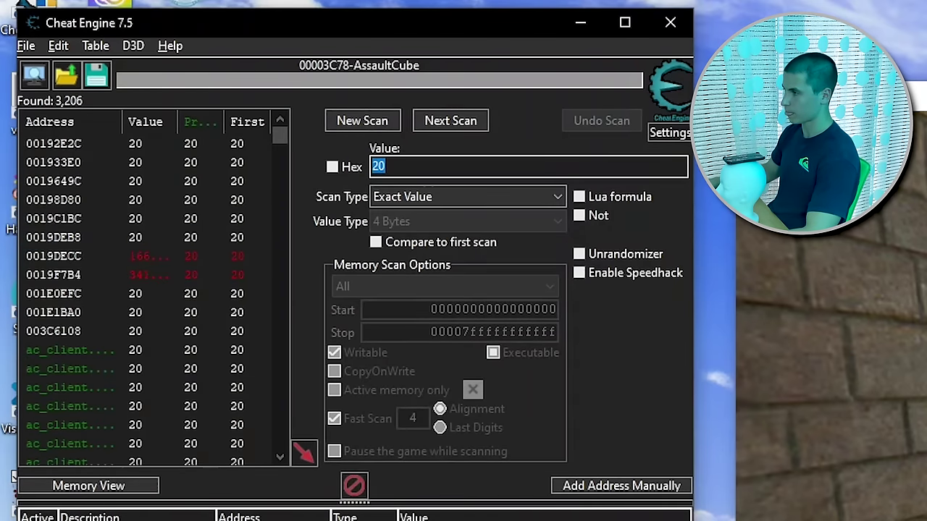
scroll(254, 180, "down", 4)
left_click_drag(279, 136, 308, 144)
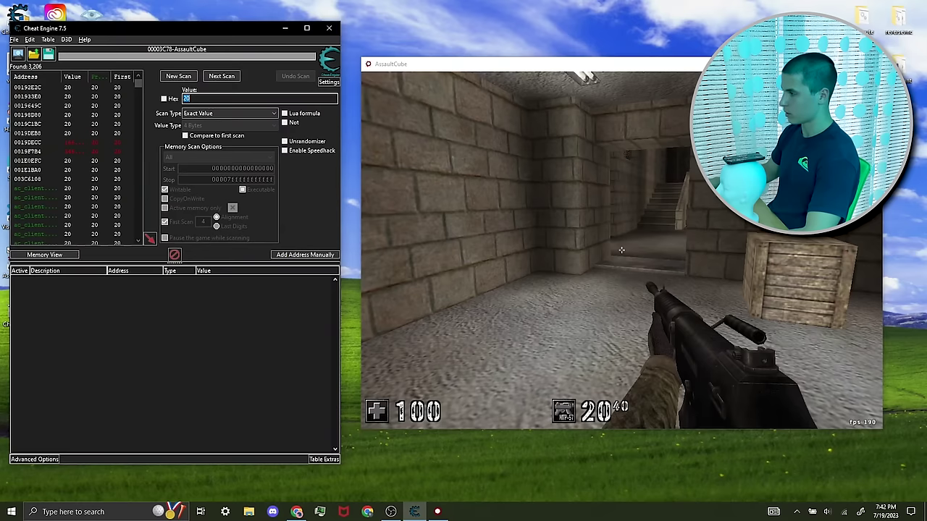
- Switch to AssaultCube and fire four rounds to change the rifle's ammo count
left_click(621, 250)
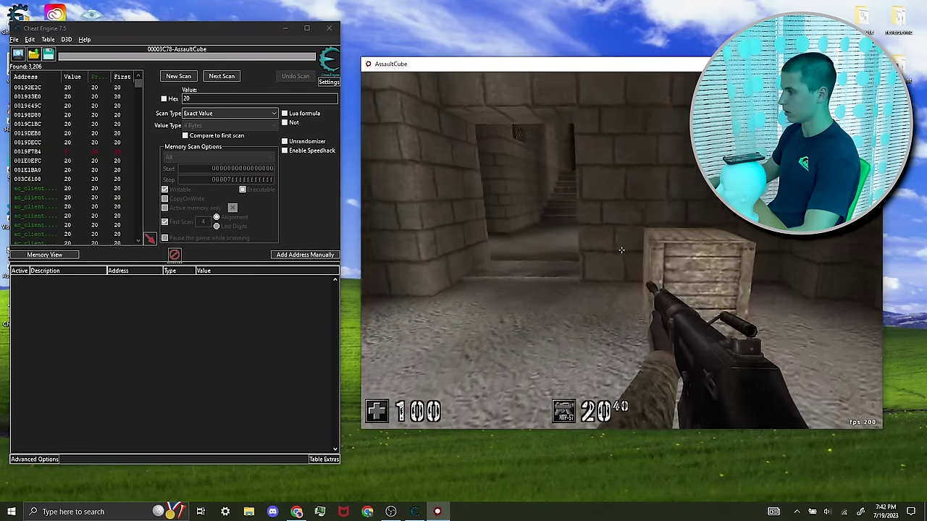
key("w")
left_click(621, 249)
left_click(621, 250)
left_click(622, 250)
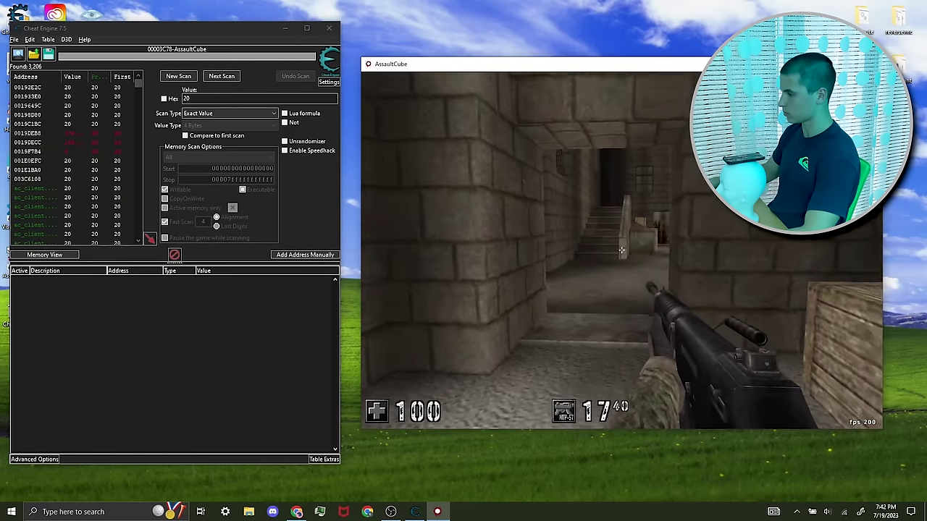
left_click(621, 250)
- Return to Cheat Engine and narrow the scan results to addresses with the exact value 16
key("alt+Tab")
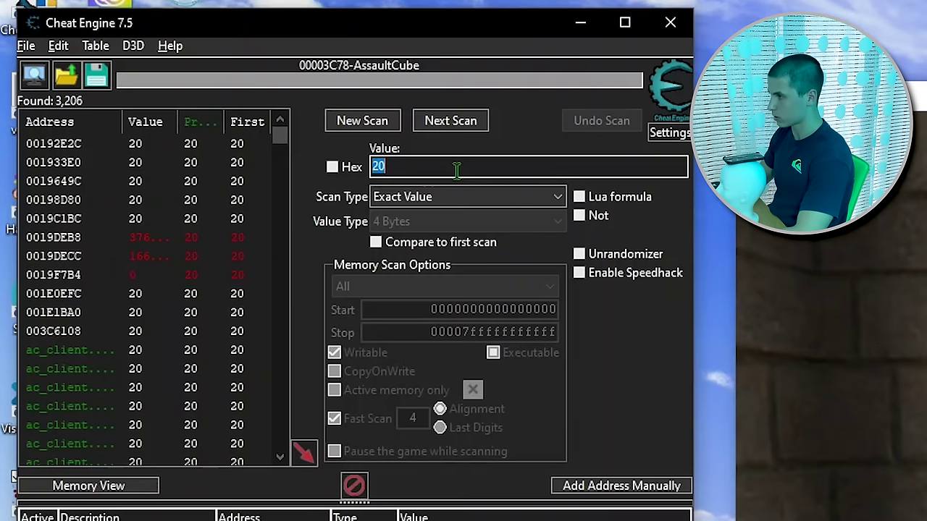
type("16")
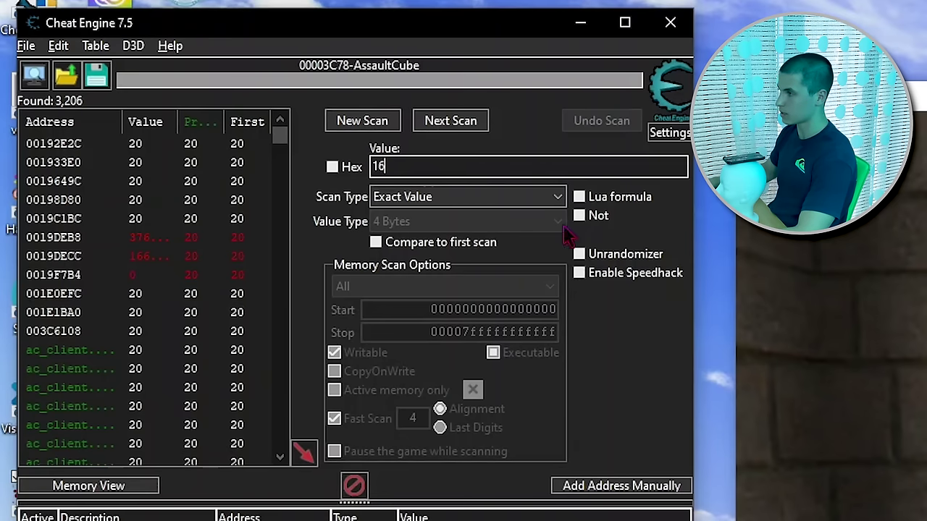
left_click(467, 121)
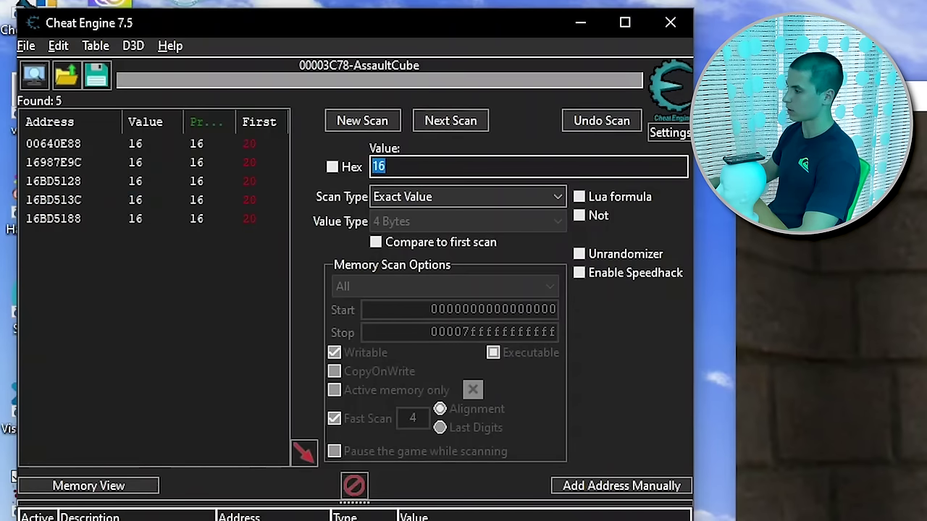
- Go back to AssaultCube and fire three more rounds to change the ammo count again
key("alt+Tab")
key("w")
left_click(621, 250)
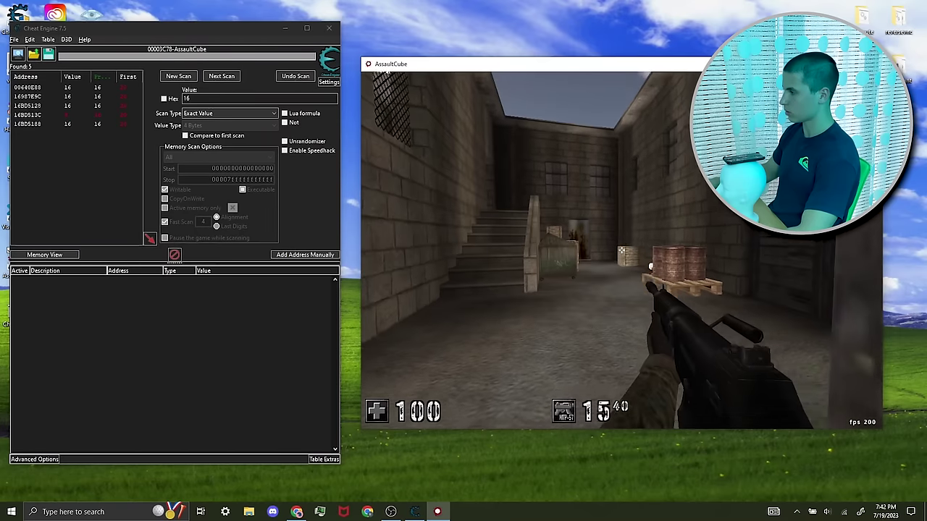
left_click(622, 250)
- Return to Cheat Engine and narrow the scan results to addresses with the exact value 13
key("alt+Tab")
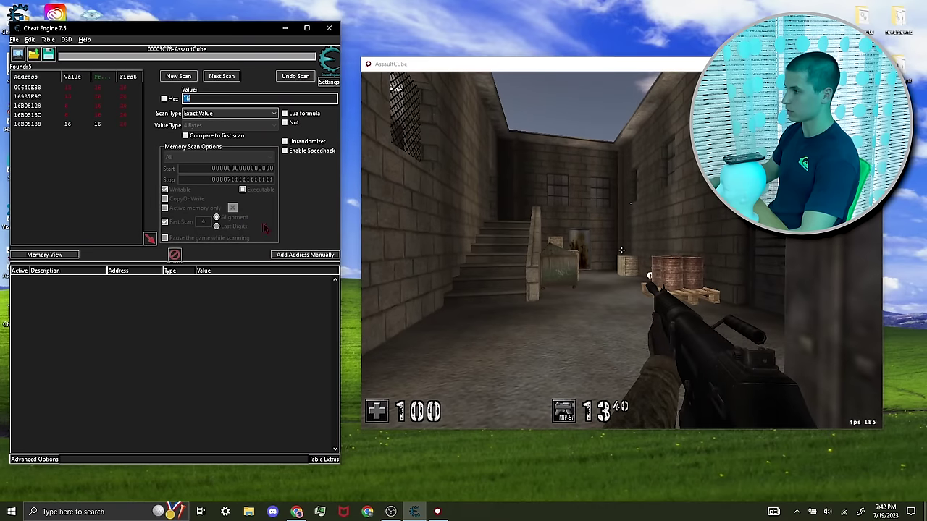
type("1")
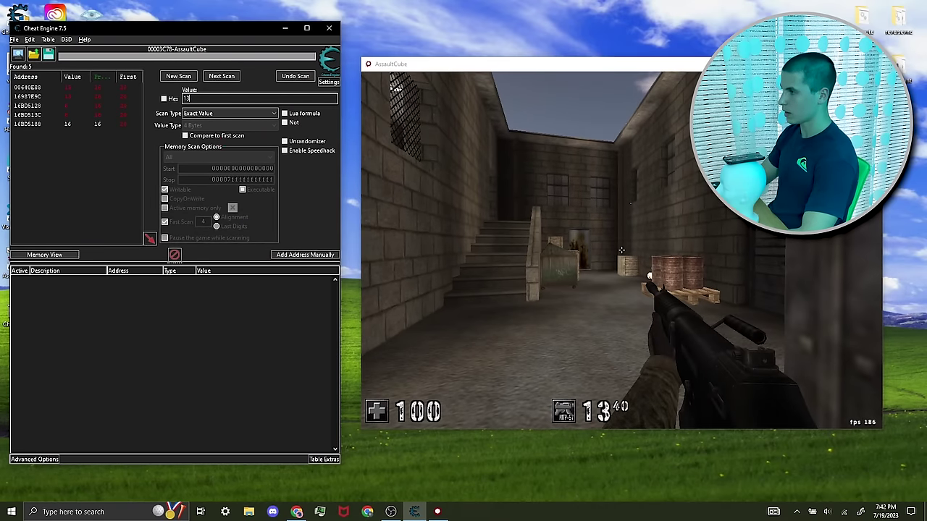
type("3")
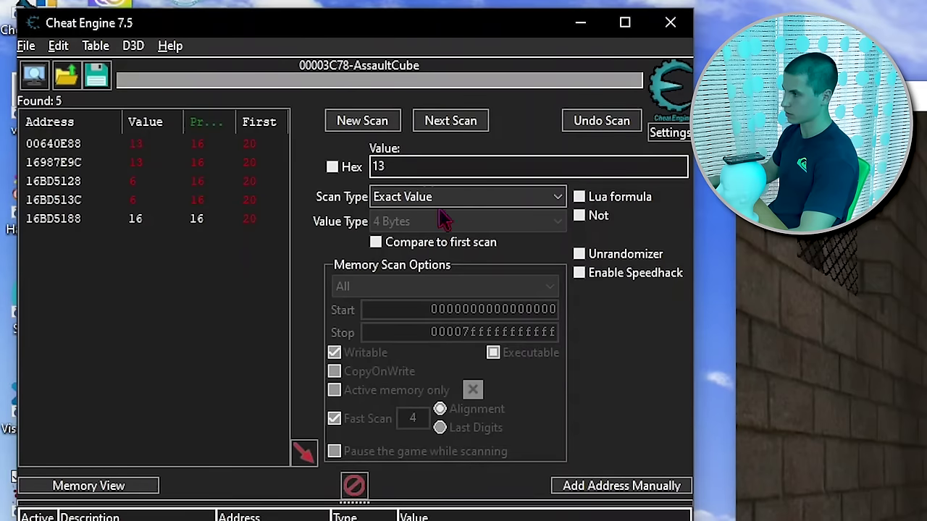
left_click(456, 121)
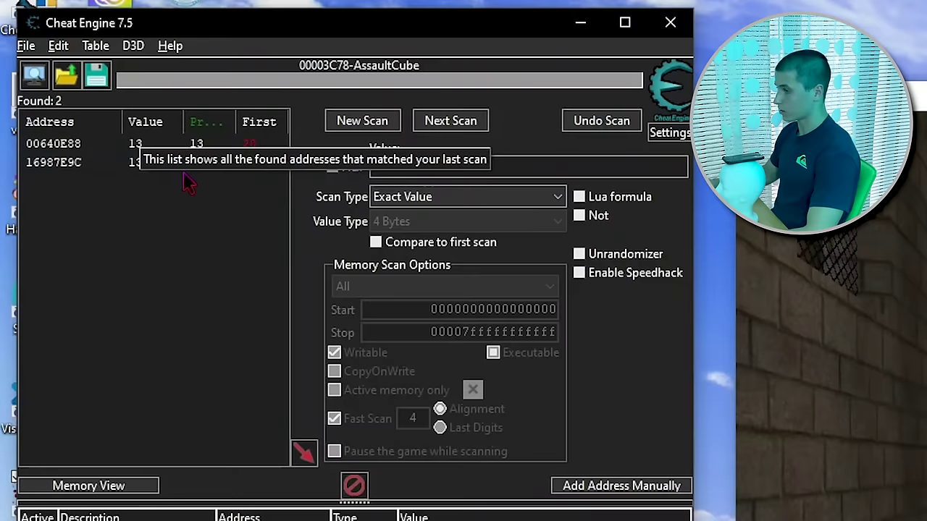
- Change the value at address 00640E88 to 999999 and move around in AssaultCube with the modified rifle ammo
left_click(128, 148)
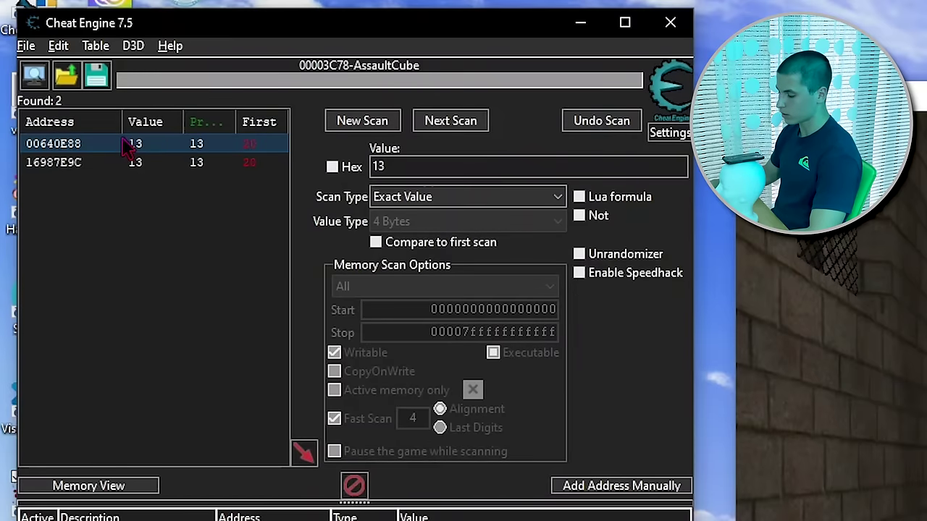
double_click(126, 145)
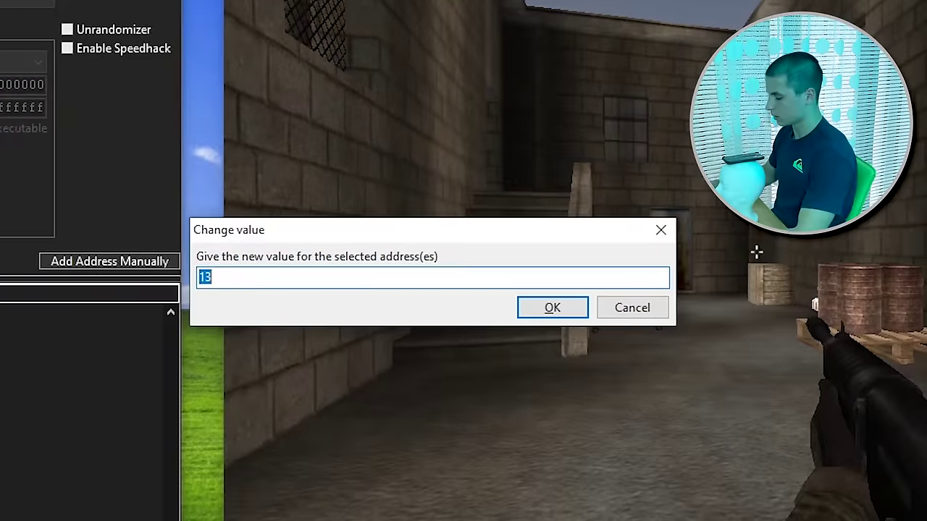
left_click(567, 318)
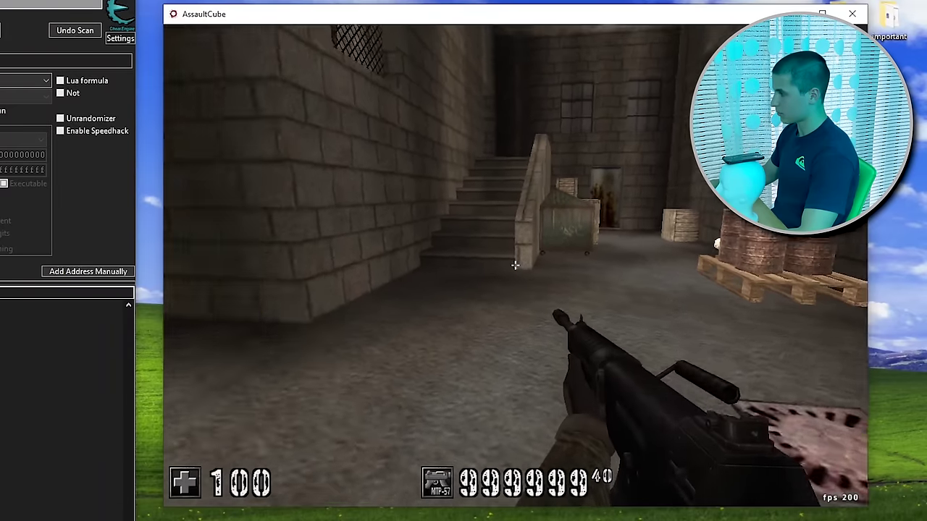
key("w")
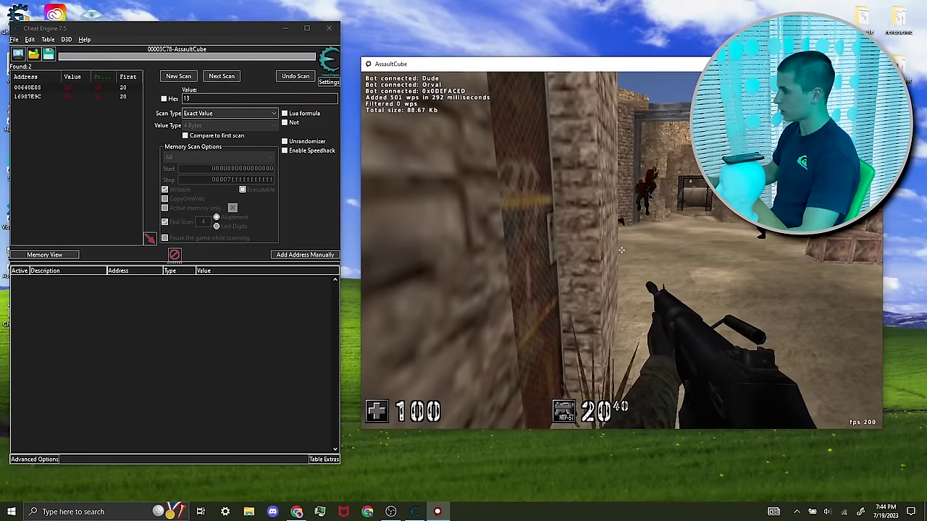
- Switch to Cheat Engine and start a new scan for the player's health with the exact value 100
key("alt+Tab")
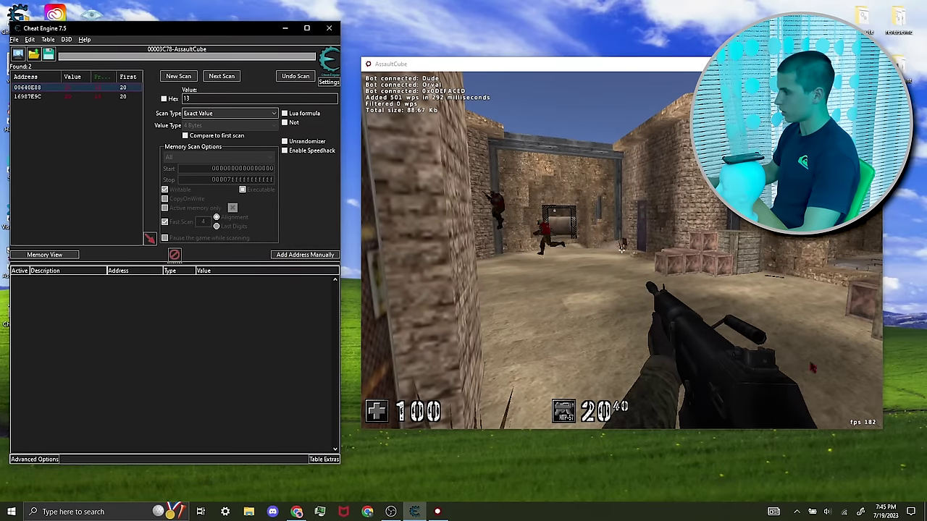
left_click_drag(242, 98, 136, 97)
type("100")
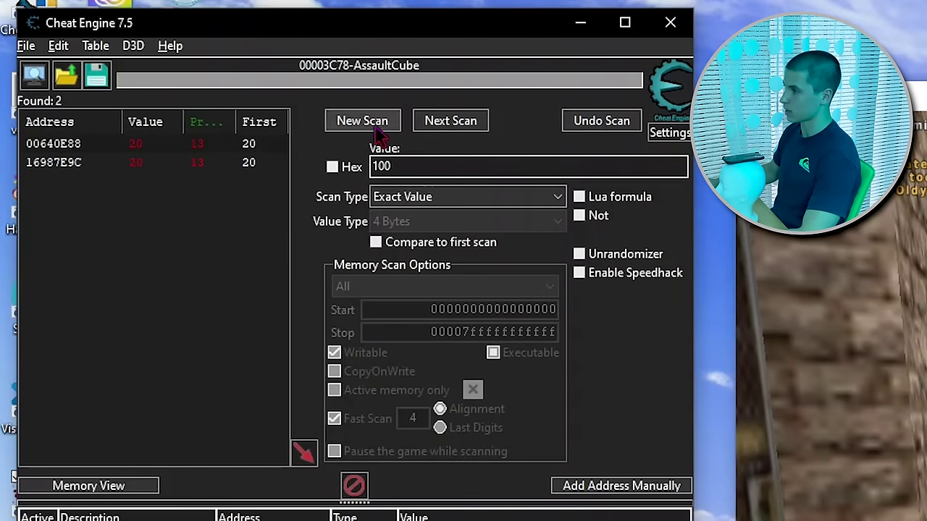
left_click(378, 136)
left_click(381, 134)
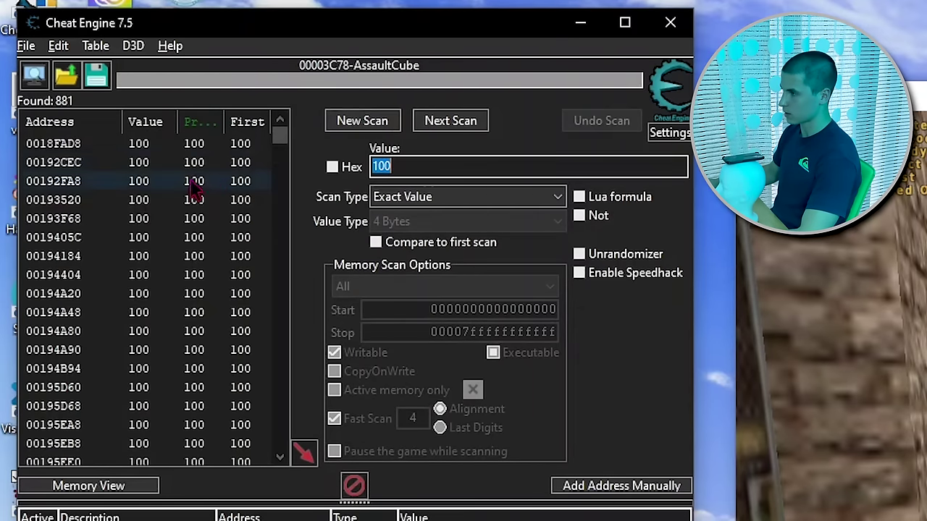
- Switch to AssaultCube, advance into enemy fire so the health changes, and shoot the enemy
key("alt+Tab")
key("w")
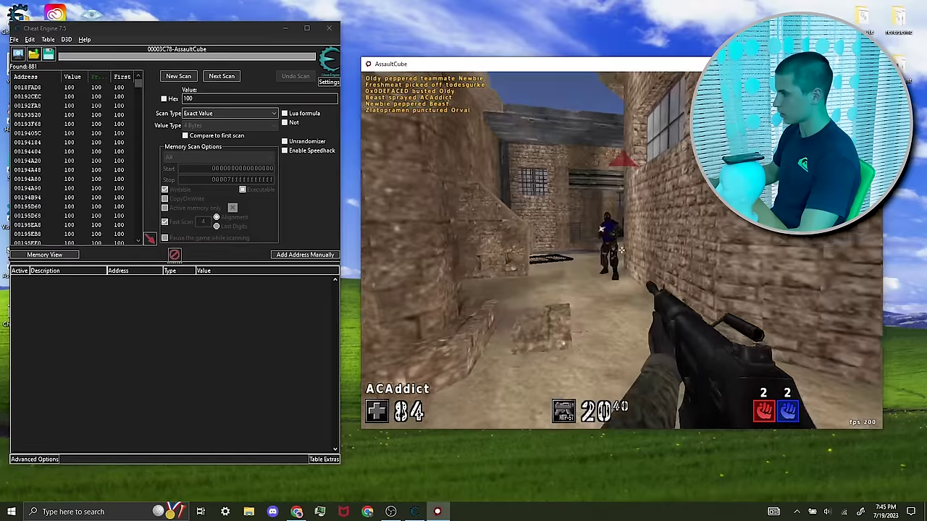
left_click(621, 249)
left_click(621, 250)
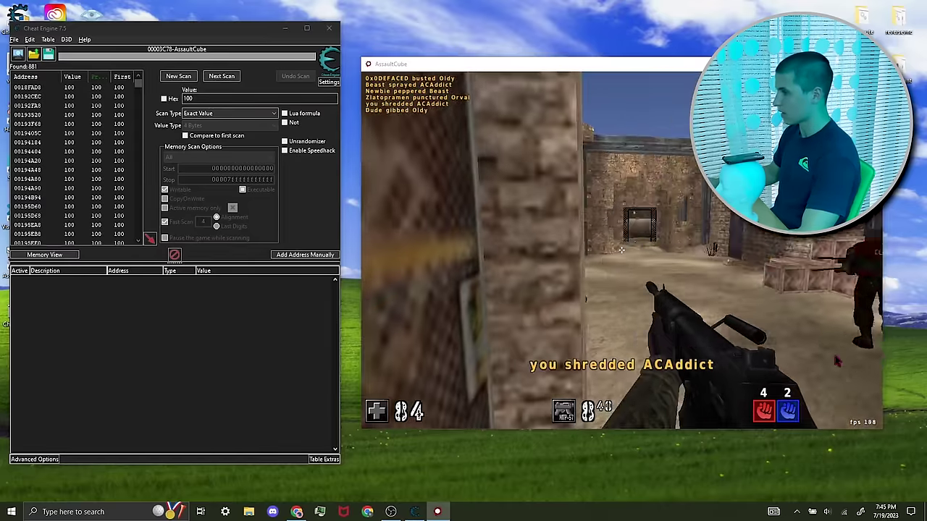
key("alt+Tab")
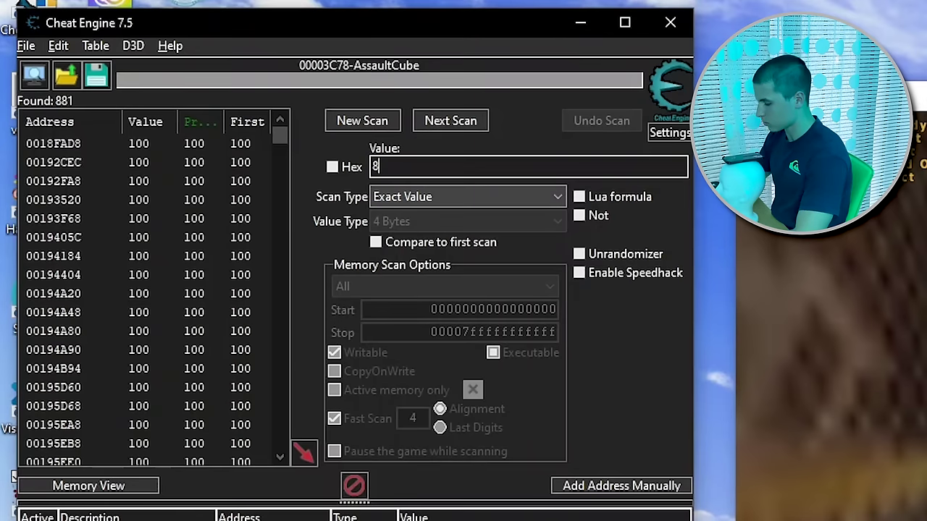
left_click(475, 120)
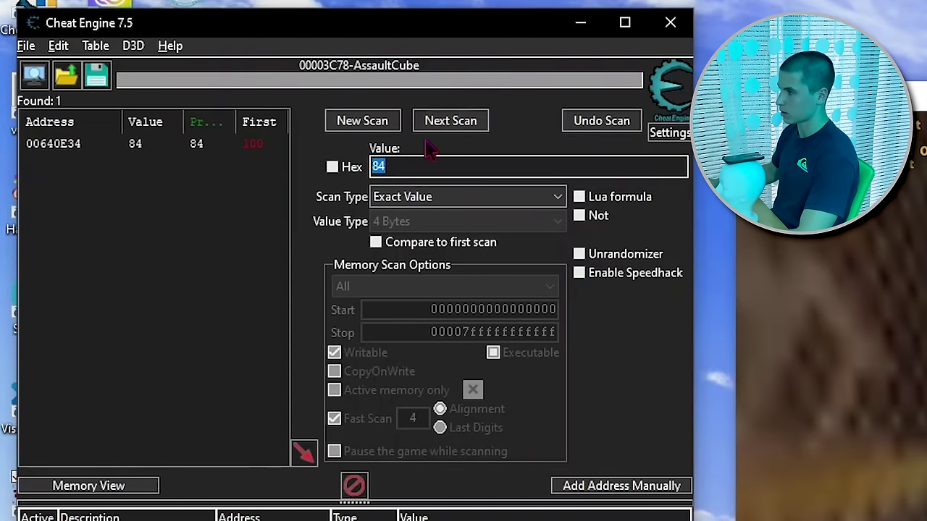
left_click(229, 147)
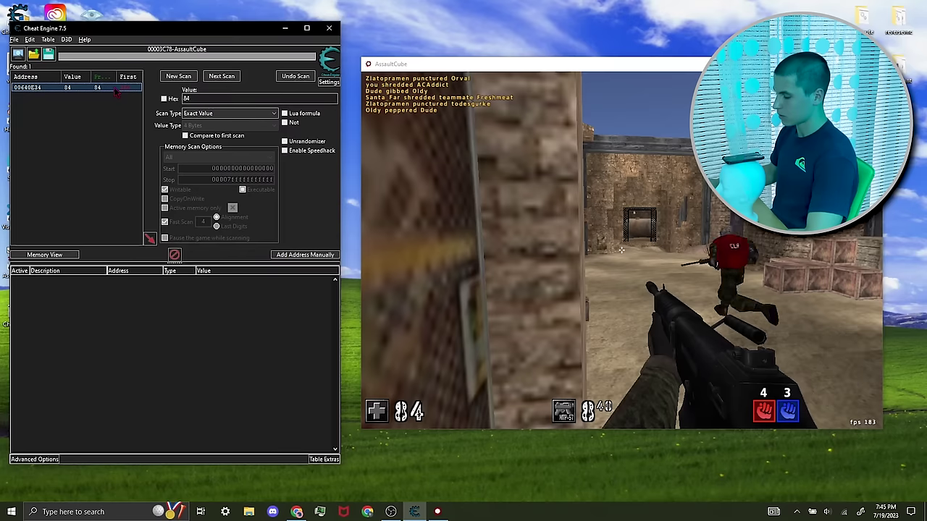
double_click(229, 146)
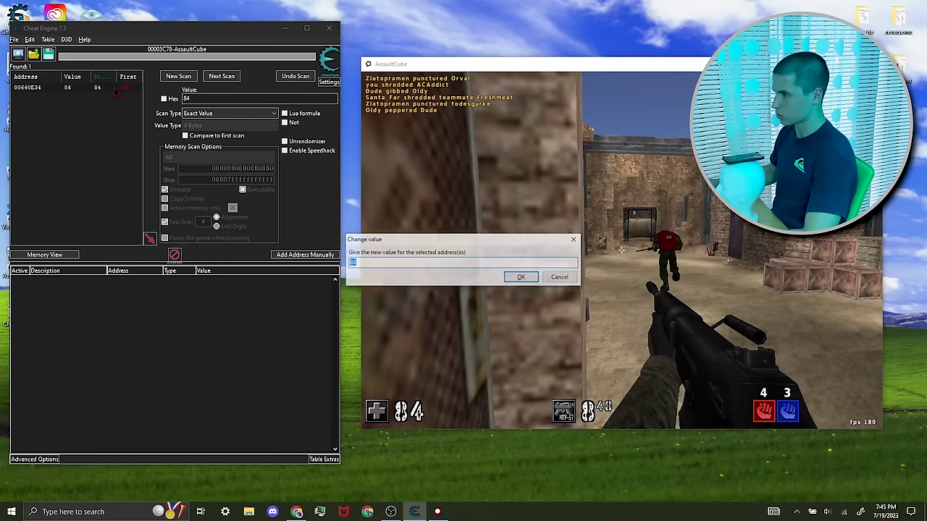
type("999999999")
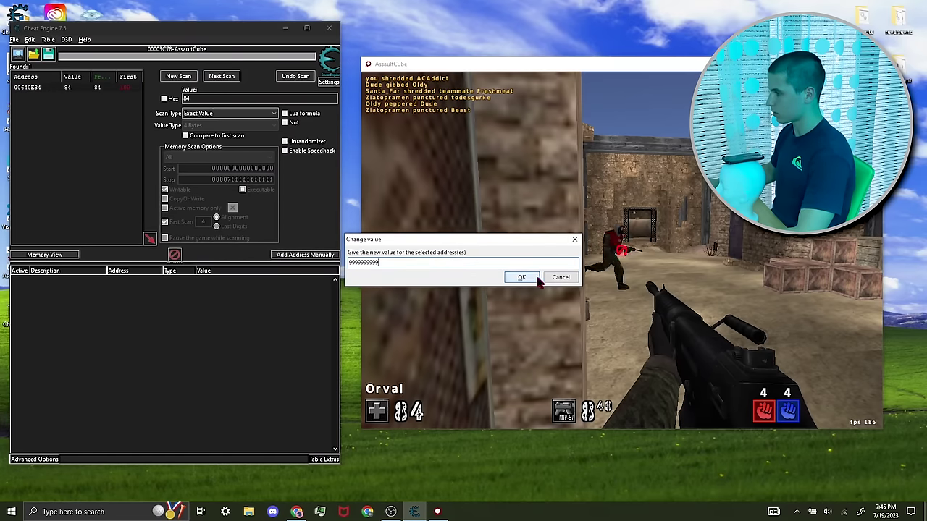
left_click(523, 278)
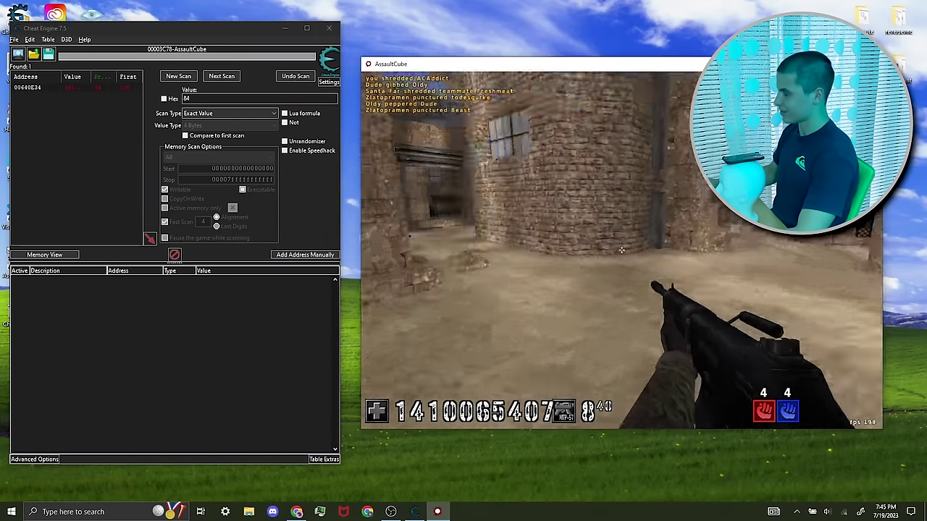
- Test the modified health in AssaultCube by running through the map, firing at opponents and reloading the rifle
key("w")
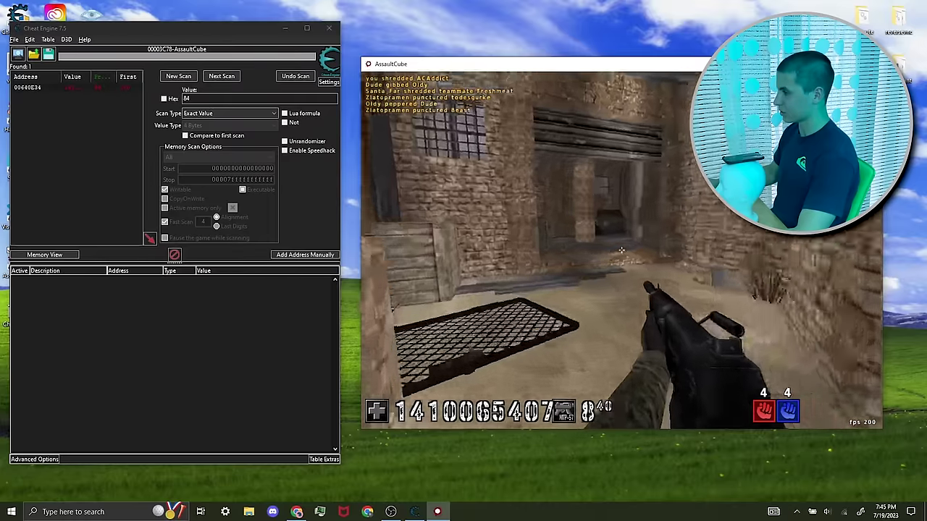
key("w")
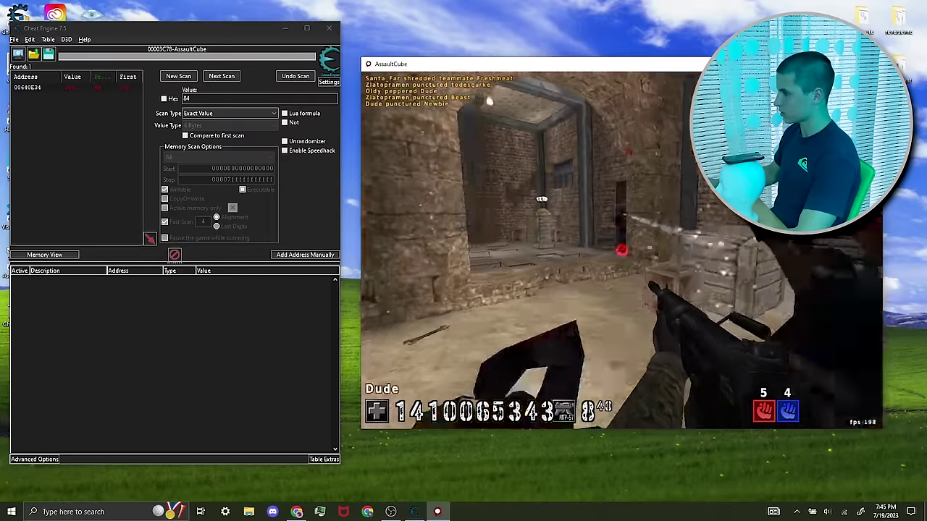
left_click(620, 250)
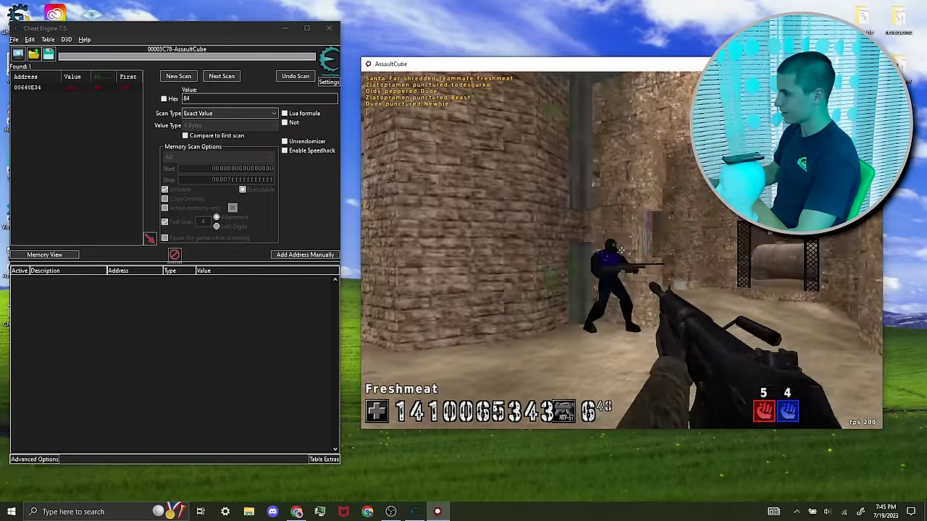
key("r")
key("w")
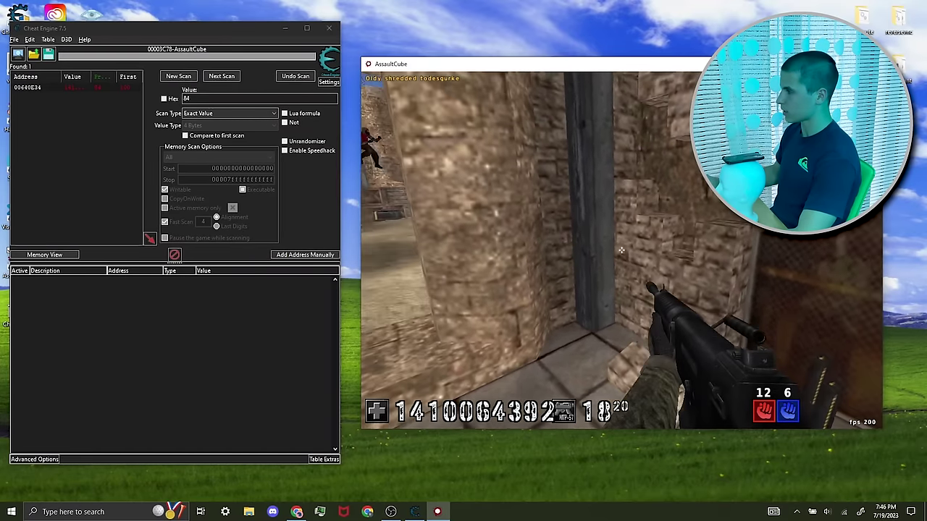
- Open Command Prompt and run cheatengine.exe /v GodMode /f "Assault Cube" >nul 2>&1
left_click(142, 506)
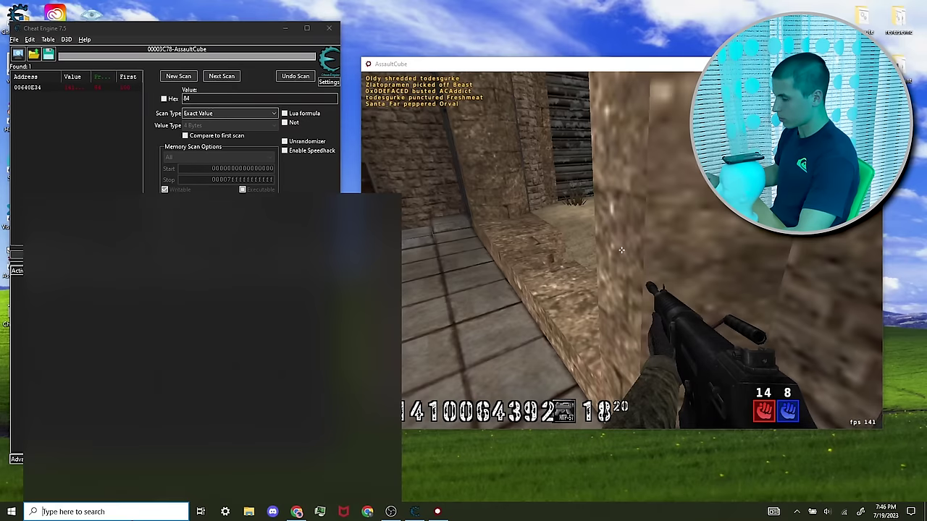
type("c")
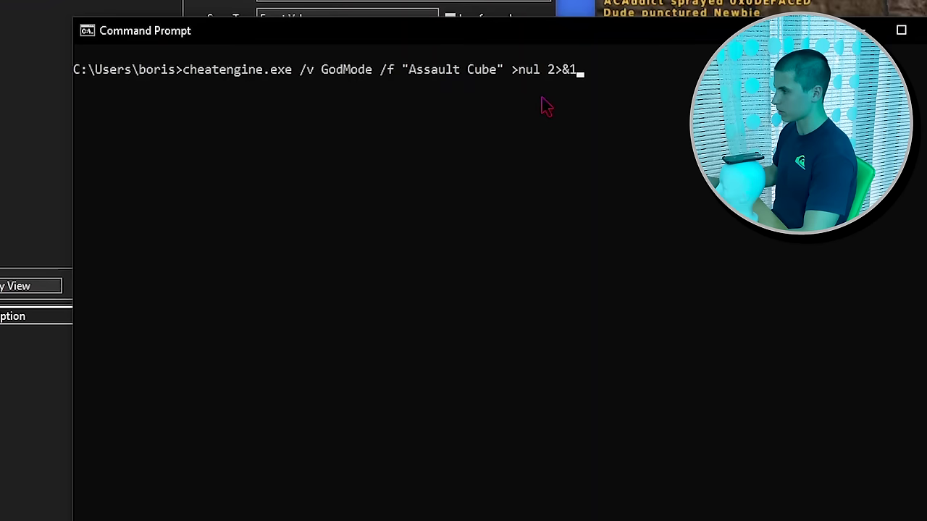
key("Return")
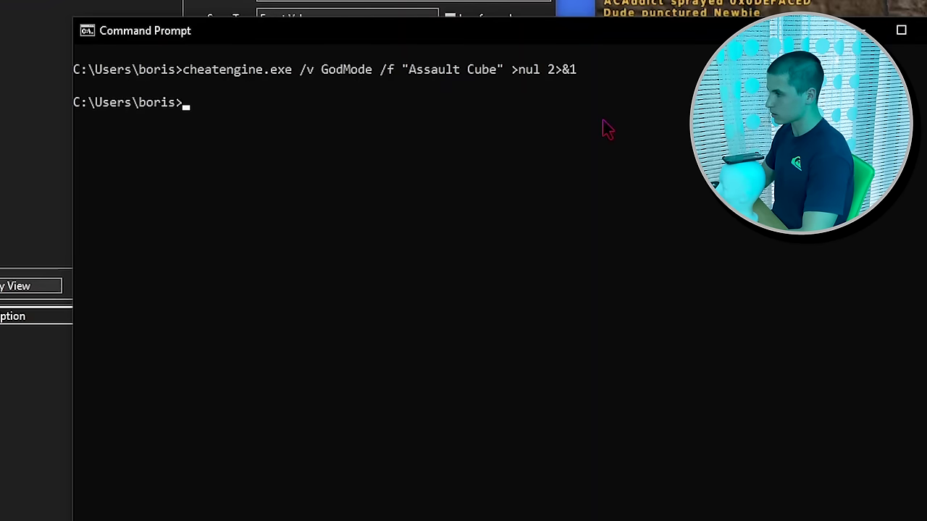
- Switch back to AssaultCube, fly forward in map edit mode, leave it, and fire at the nearby players
key("alt+Tab")
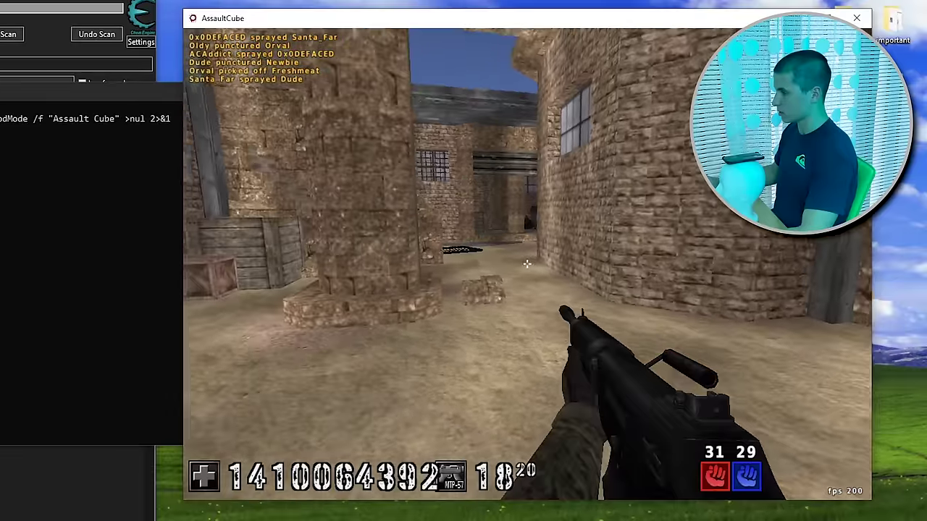
key("e")
key("w")
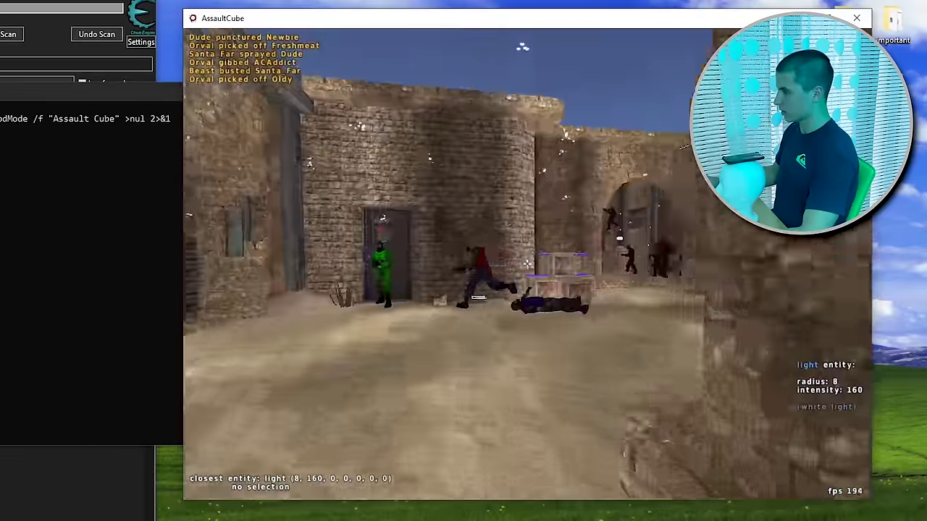
key("e")
left_click(526, 265)
left_click(526, 264)
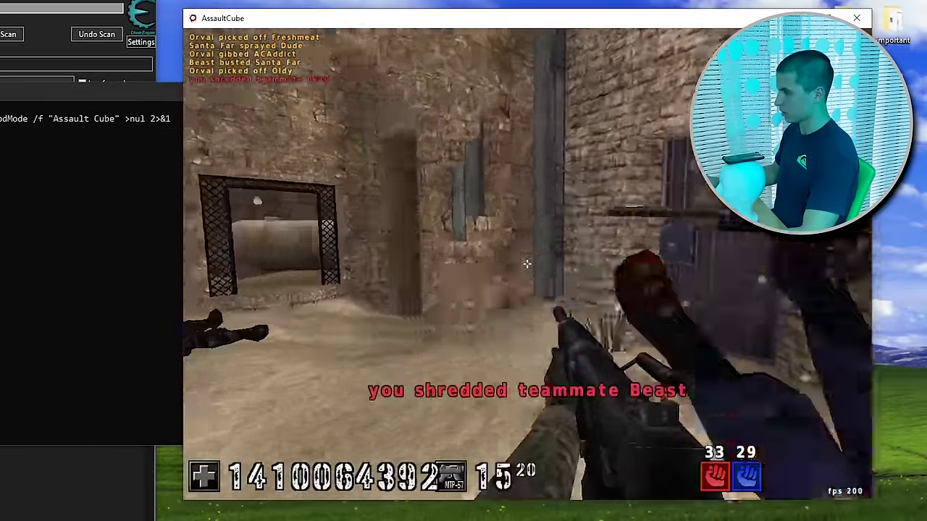
left_click(526, 265)
- Keep toggling map edit mode to fly across the map, firing the rifle between flights
key("e")
key("w")
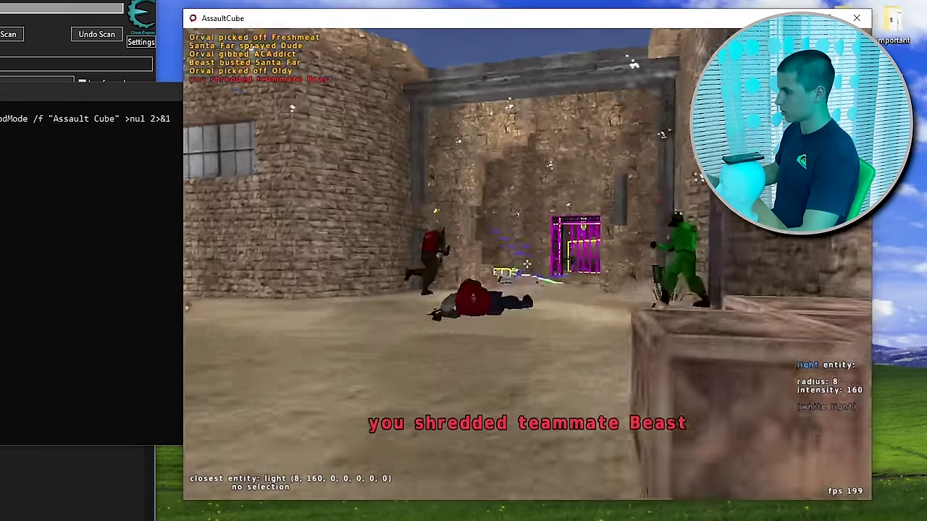
key("w")
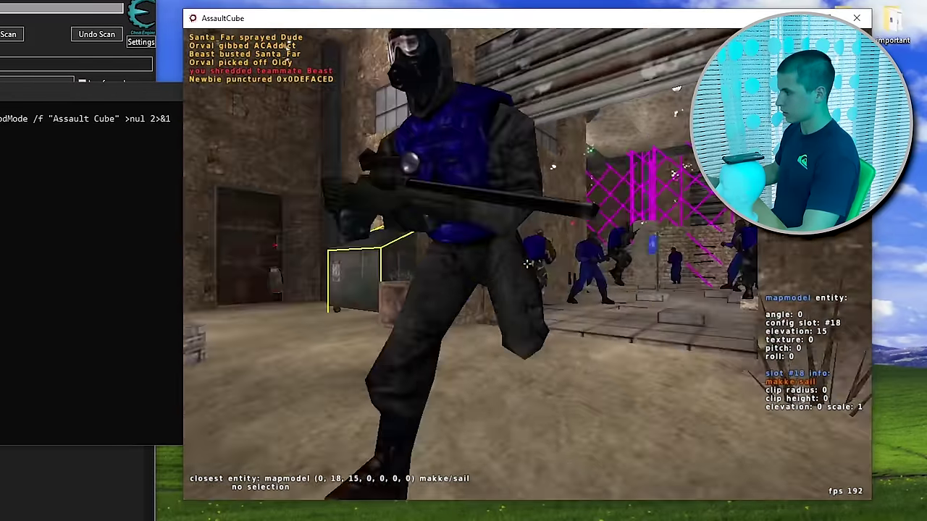
key("e")
left_click(527, 263)
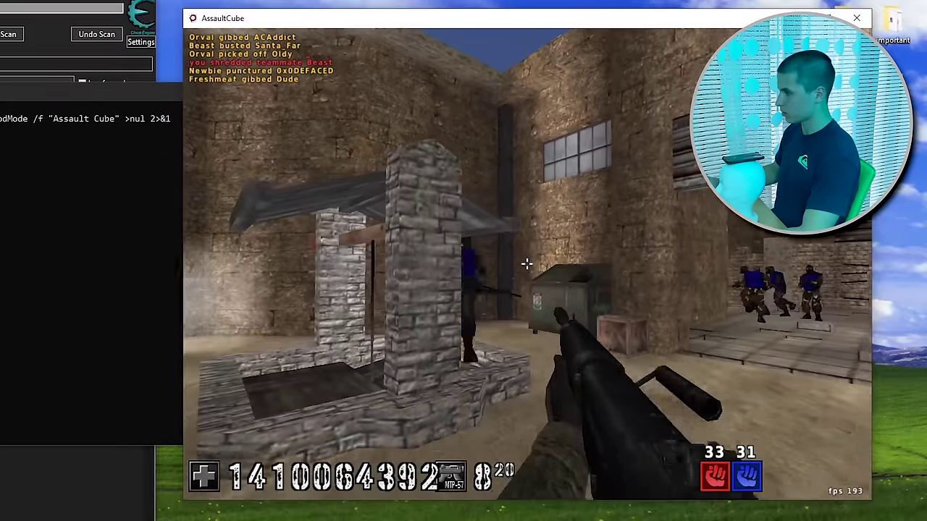
key("e")
key("w")
key("e")
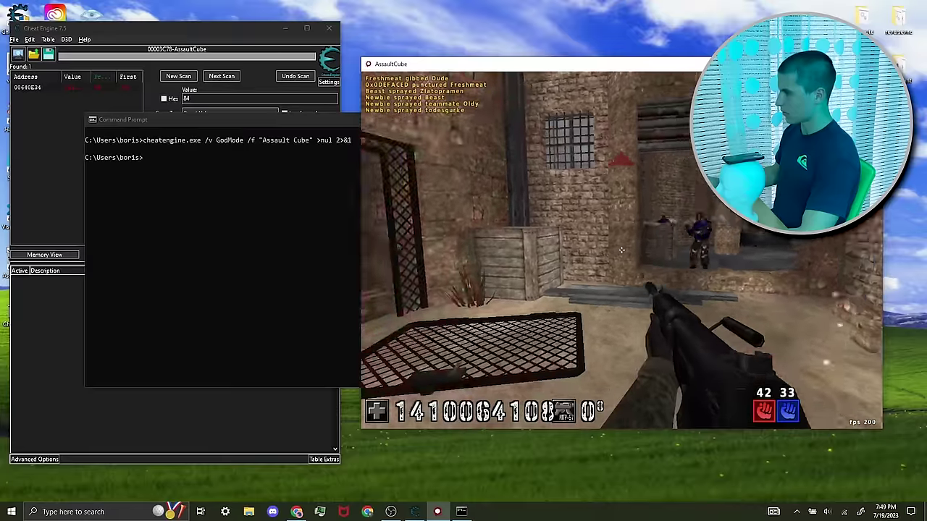